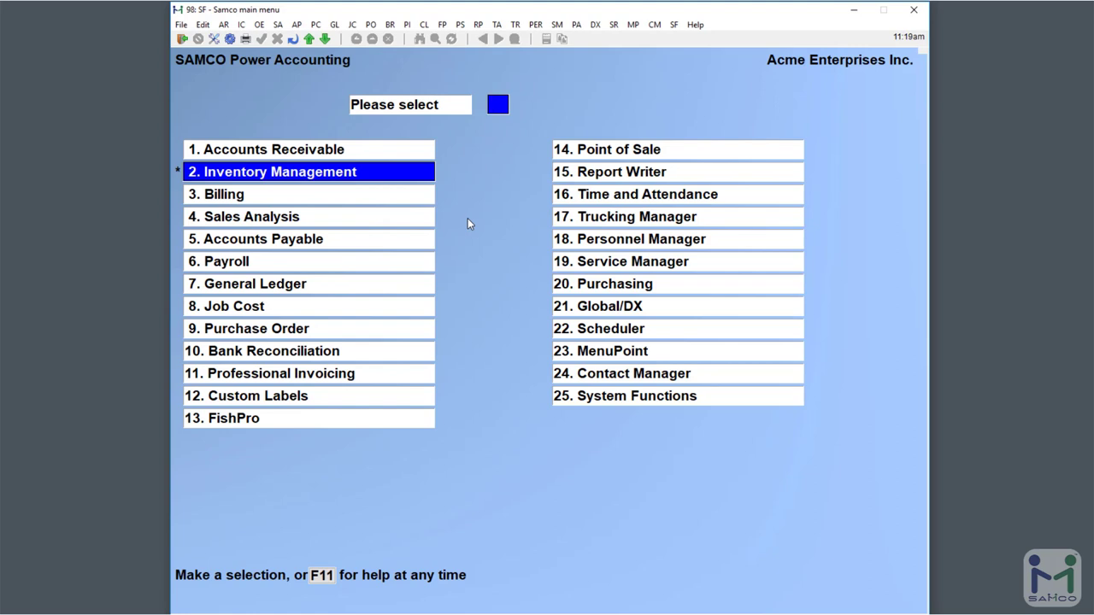
# Step: Open Inventory Setup control information and page to fields 45–58 with the quick item label setting
pyautogui.press('Return')
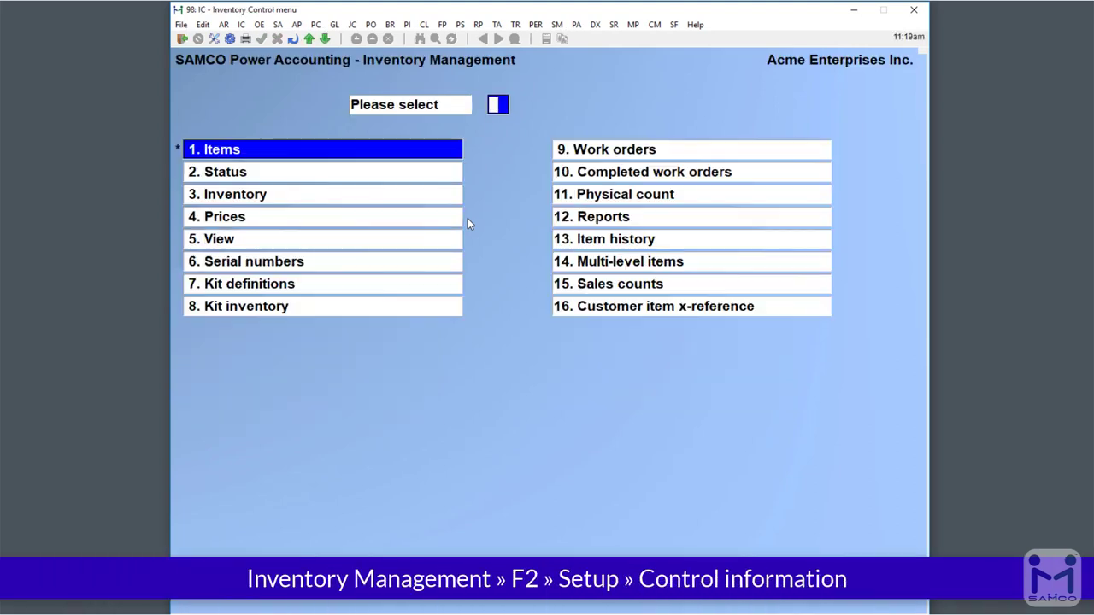
pyautogui.press('F2')
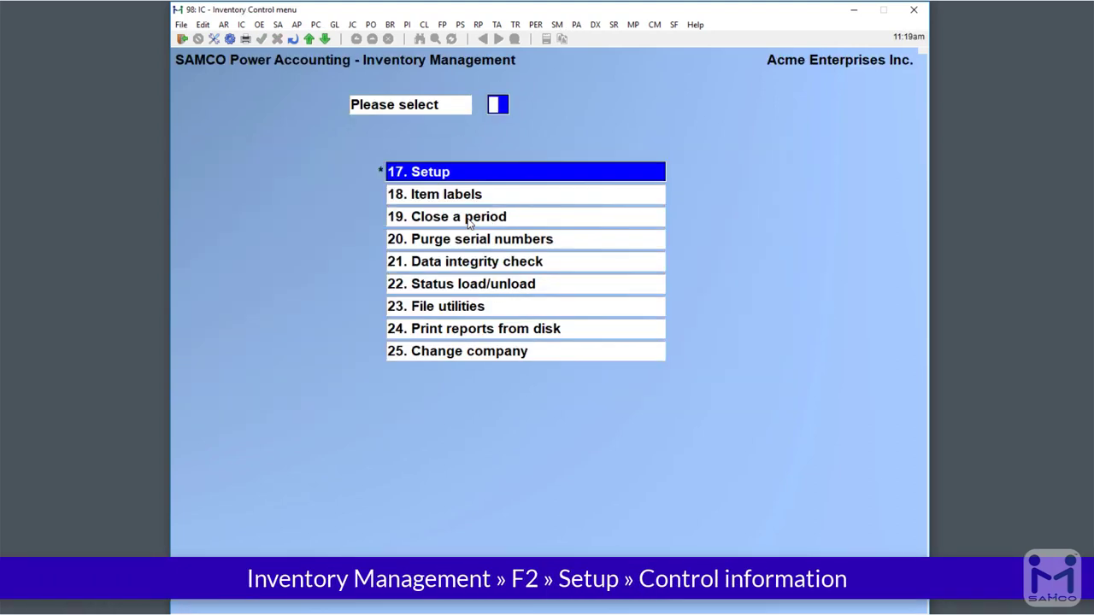
pyautogui.press('Return')
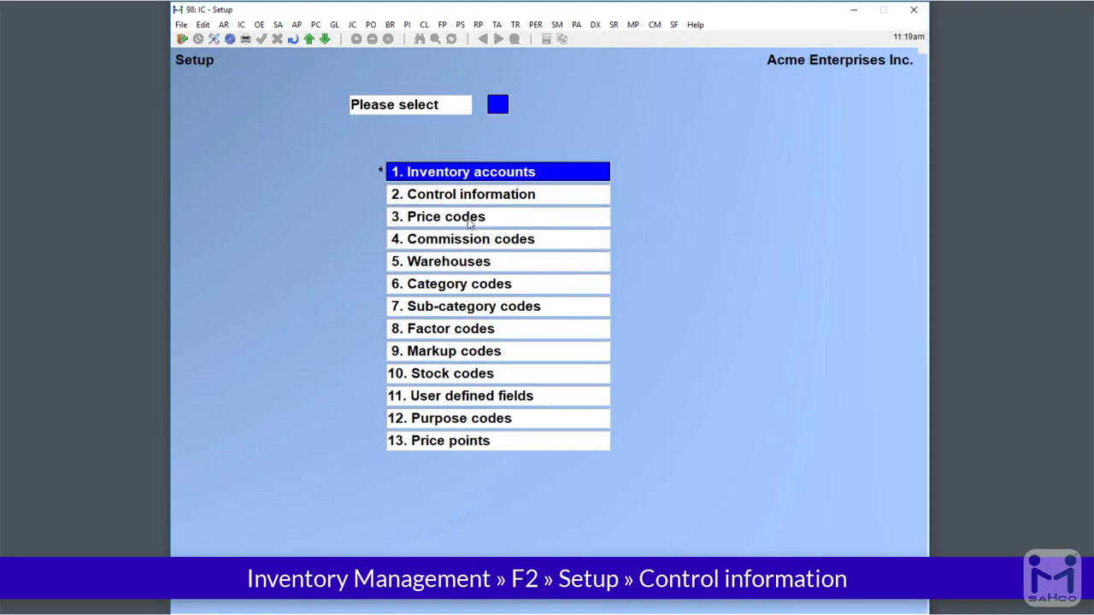
pyautogui.write('2')
pyautogui.press('Return')
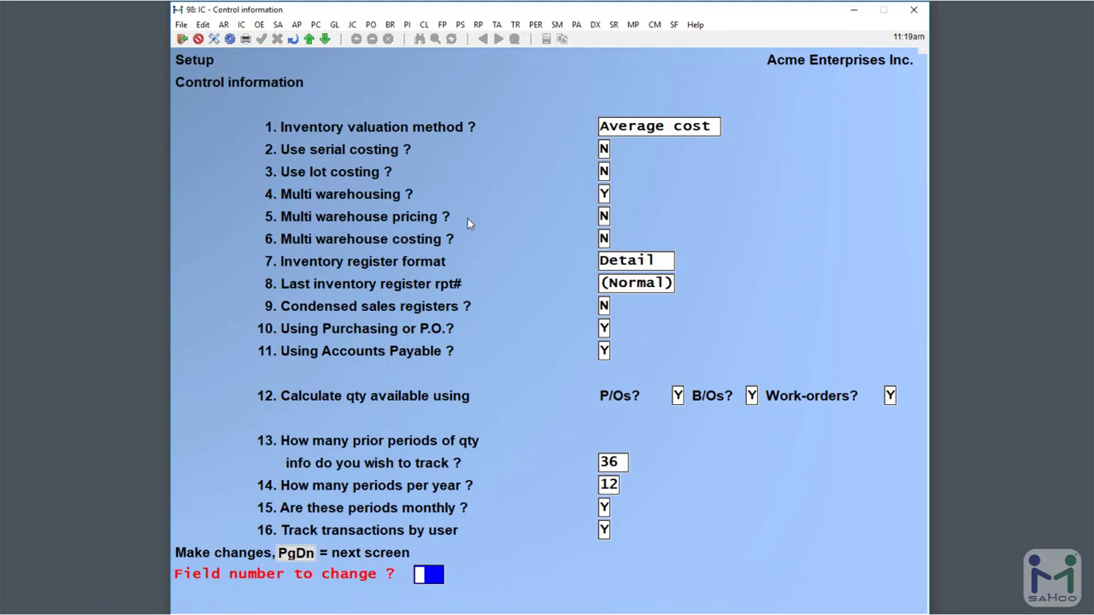
pyautogui.press('pagedown')
pyautogui.press('pagedown')
pyautogui.press('pagedown')
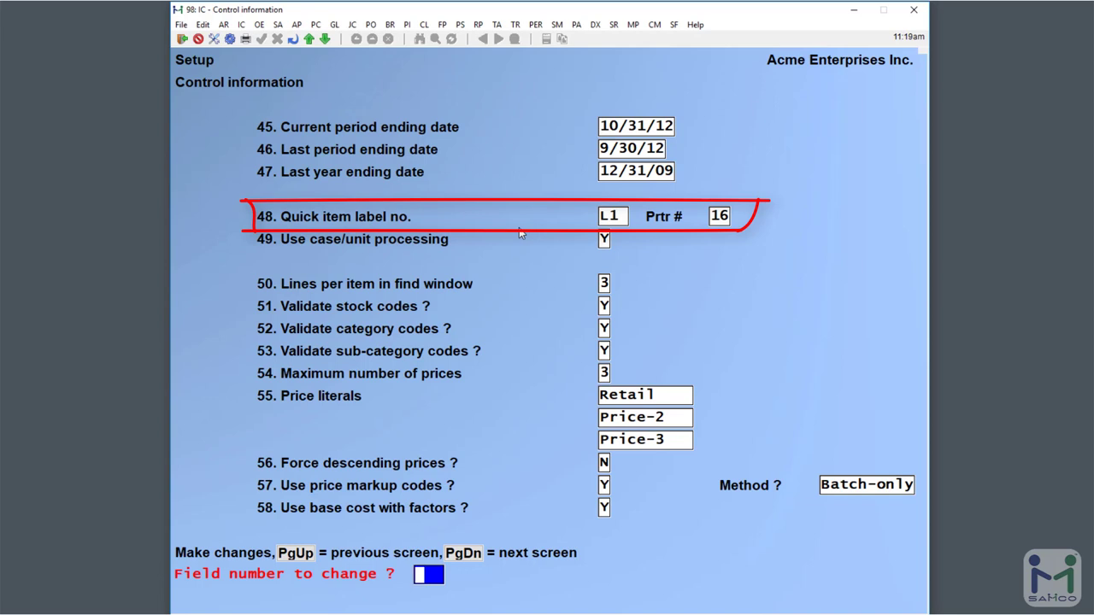
# Step: Set field 48 quick item label to L1 Zebra 1 X 2 on printer 16 Zebra LP2824
pyautogui.write('48')
pyautogui.press('Return')
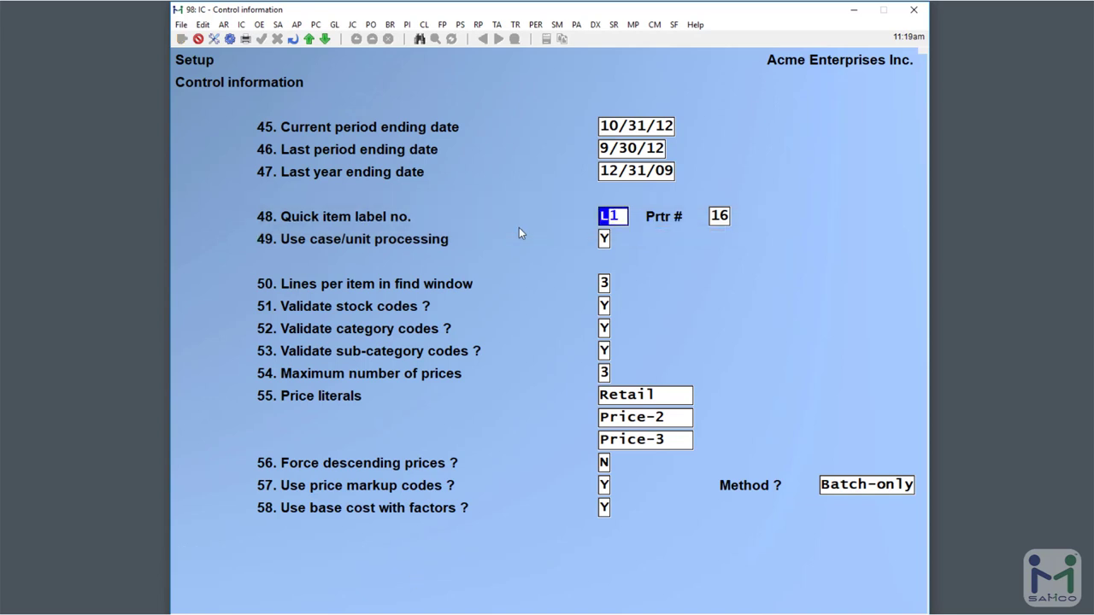
pyautogui.press('F2')
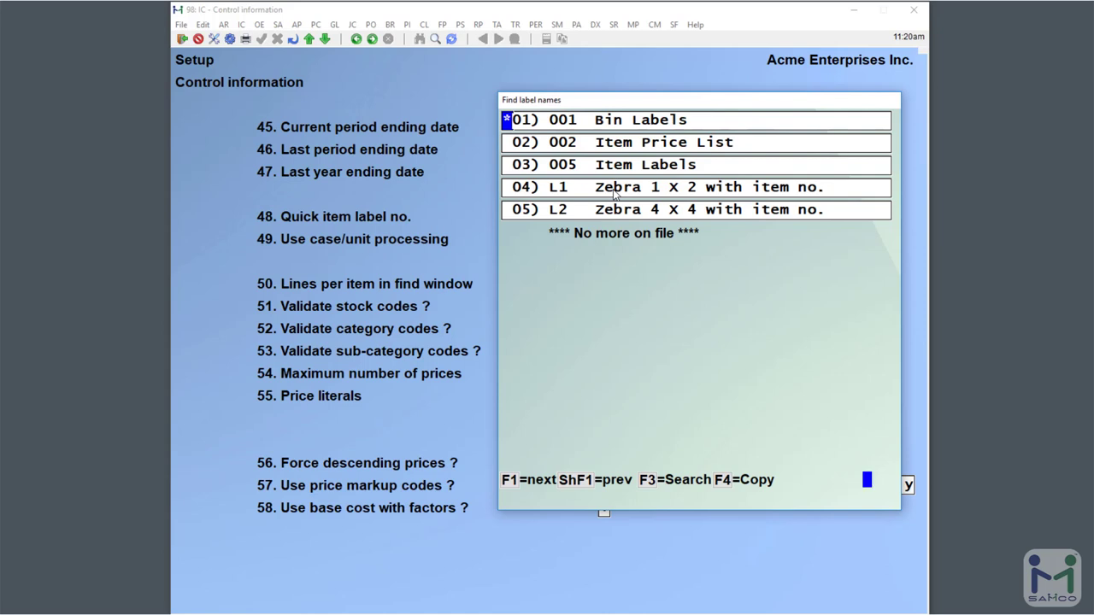
pyautogui.click(614, 194)
pyautogui.press('Return')
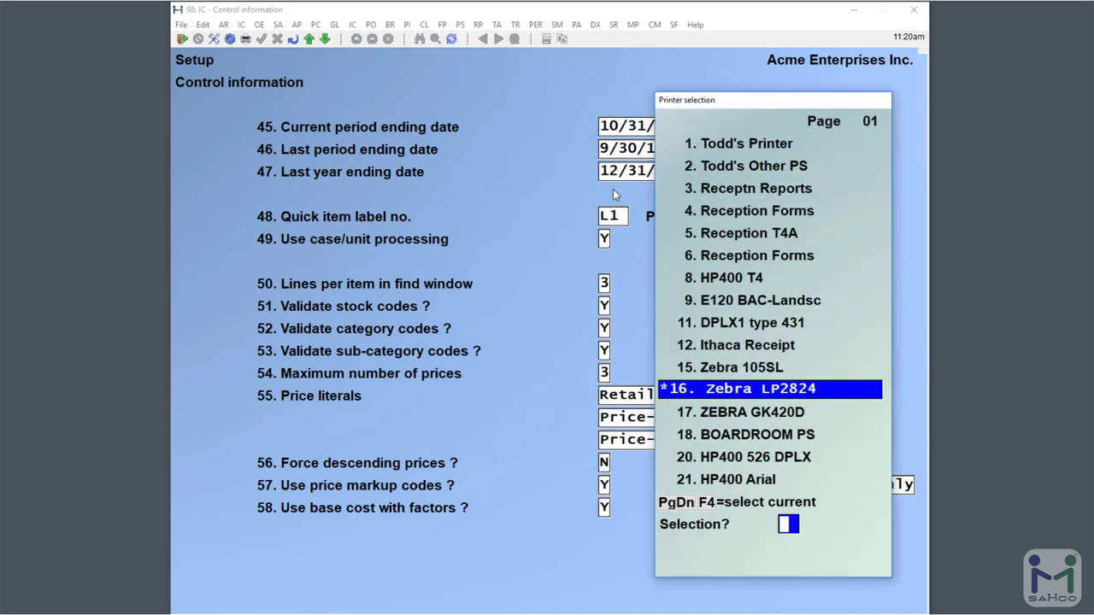
pyautogui.click(750, 392)
pyautogui.press('Return')
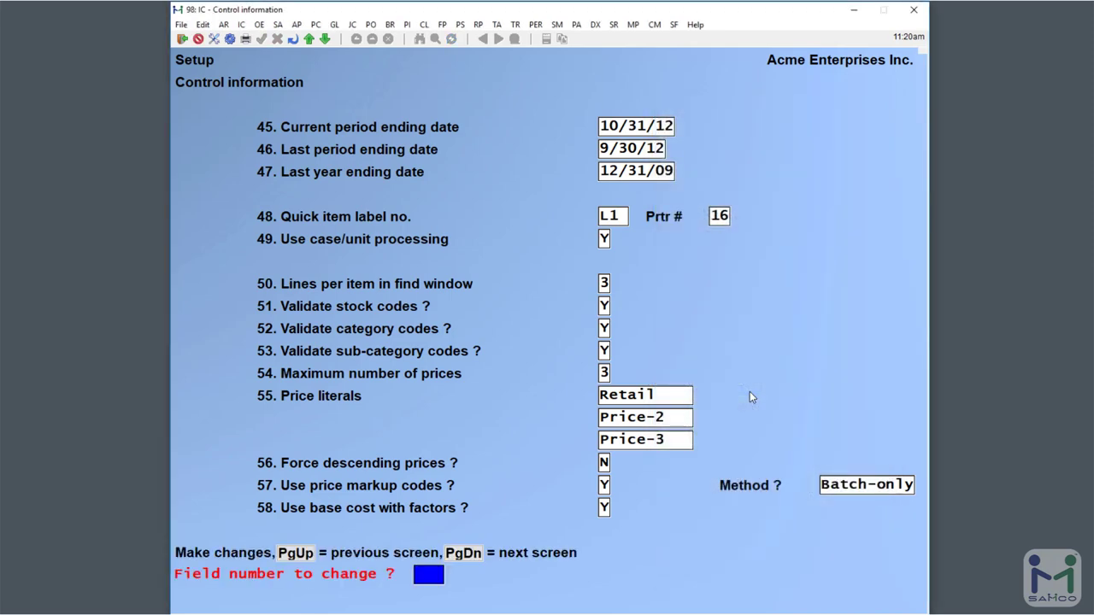
# Step: Page through the remaining control screens and save, declining item default changes
pyautogui.press('pagedown')
pyautogui.press('pagedown')
pyautogui.press('pagedown')
pyautogui.press('pagedown')
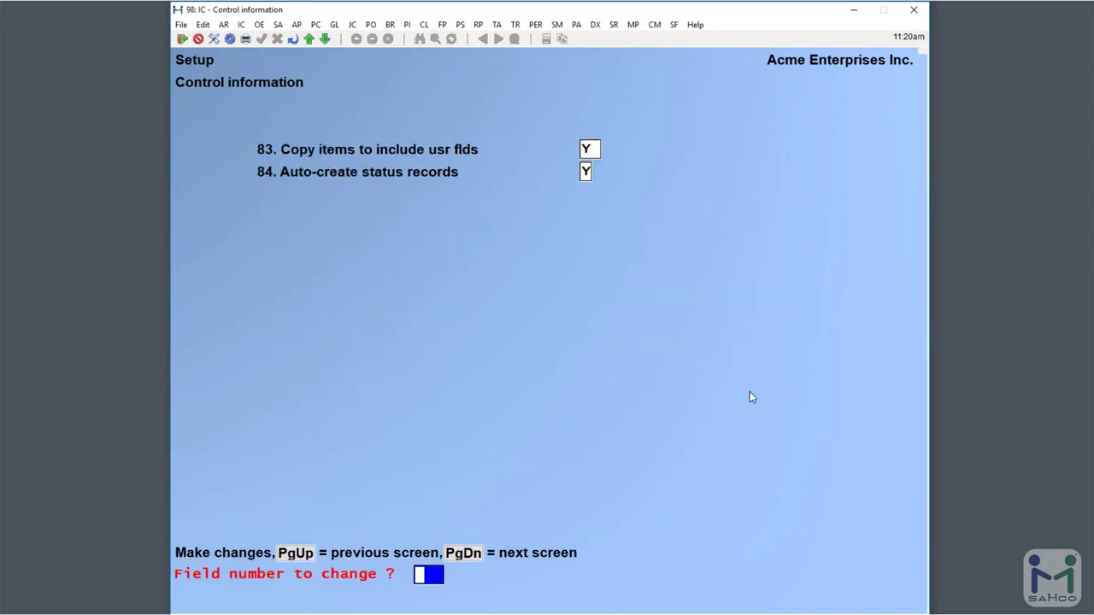
pyautogui.press('pagedown')
pyautogui.press('Return')
pyautogui.press('Return')
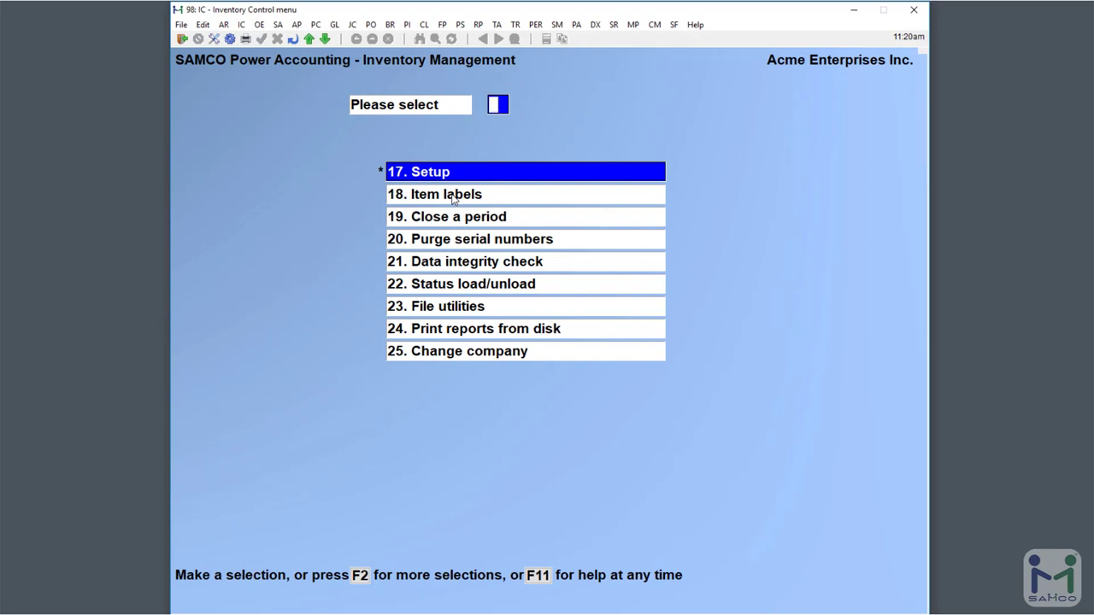
# Step: Load item 8, the 1" Steel bolts, and open its Quick label window with label L1
pyautogui.press('F2')
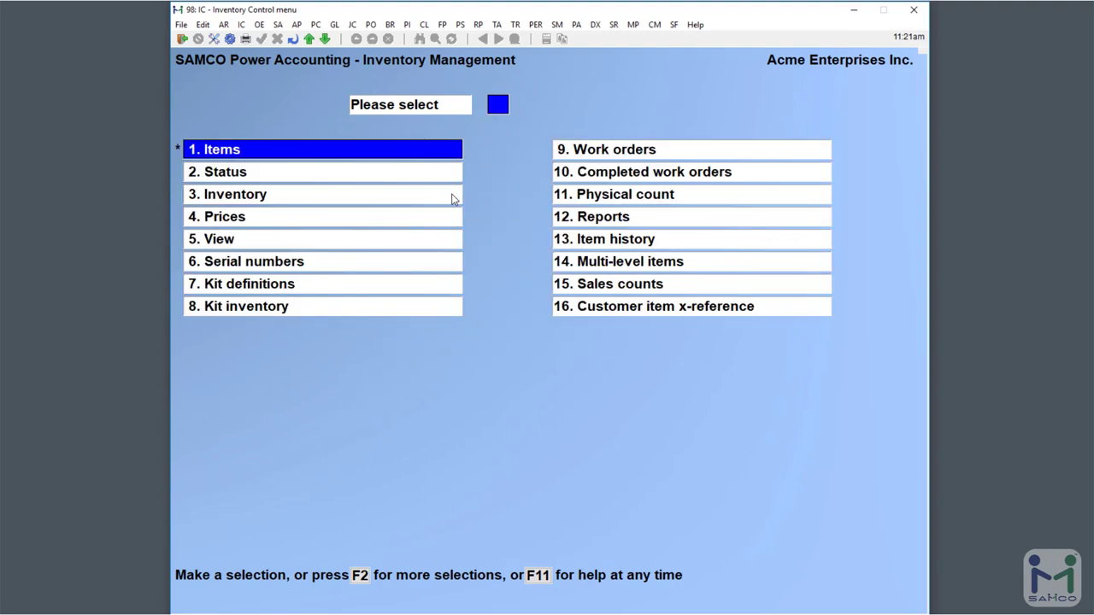
pyautogui.press('Return')
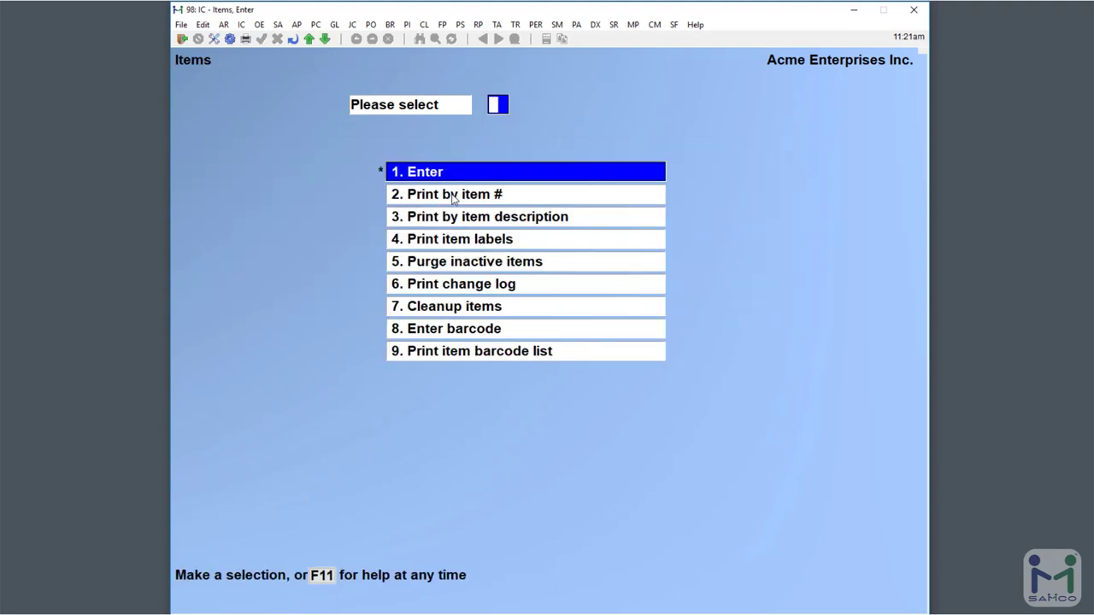
pyautogui.press('Return')
pyautogui.write('8')
pyautogui.press('Return')
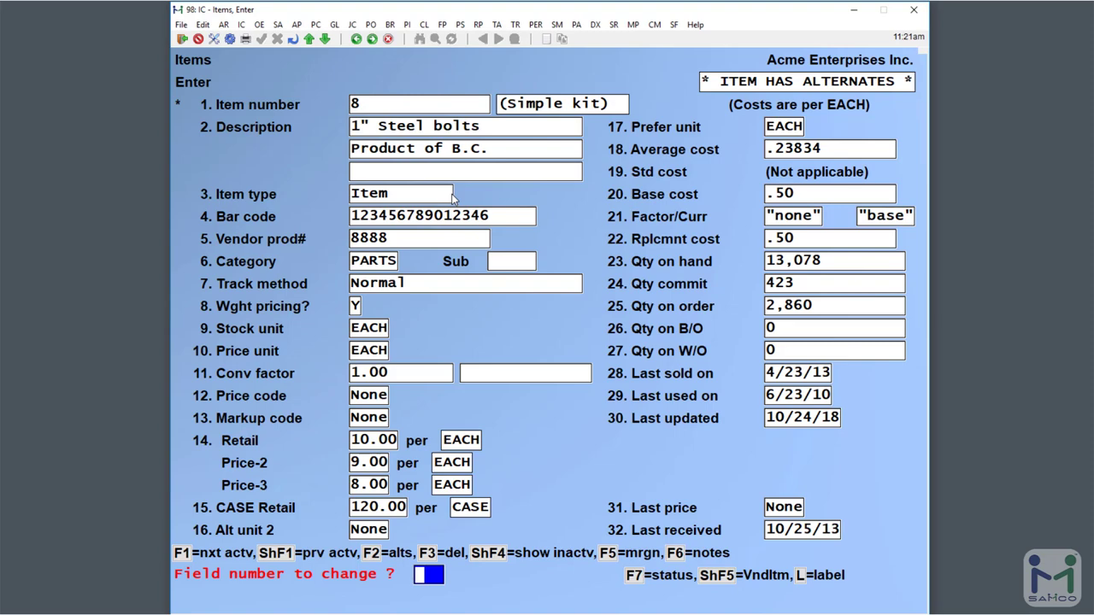
pyautogui.write('1')
pyautogui.press('Return')
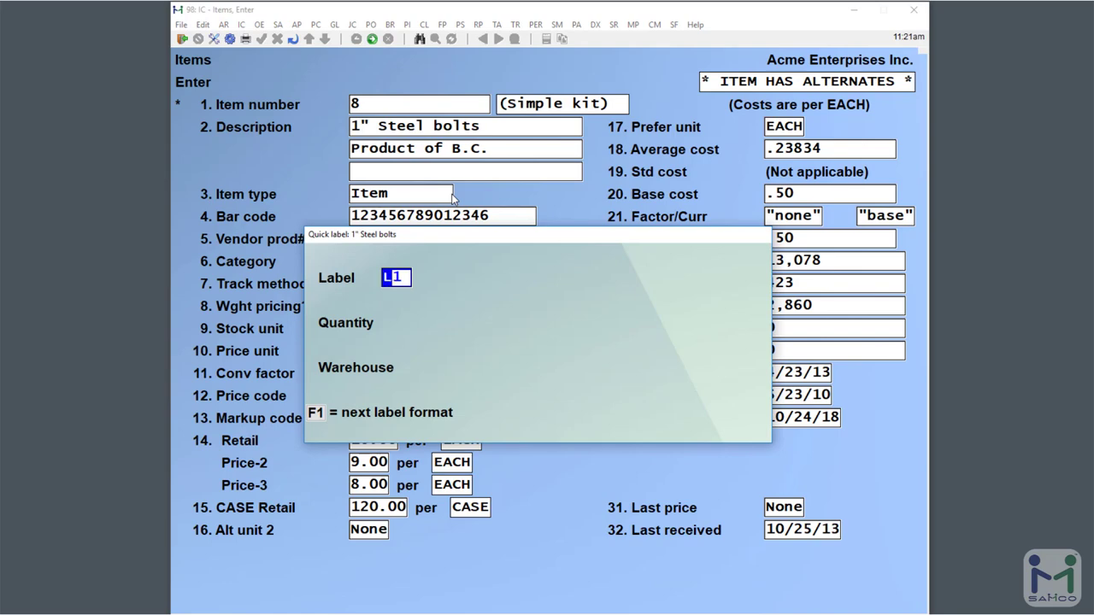
# Step: Pick label format L1 from the label format list
pyautogui.write('?')
pyautogui.press('Return')
pyautogui.press('Down')
pyautogui.press('Down')
pyautogui.press('Down')
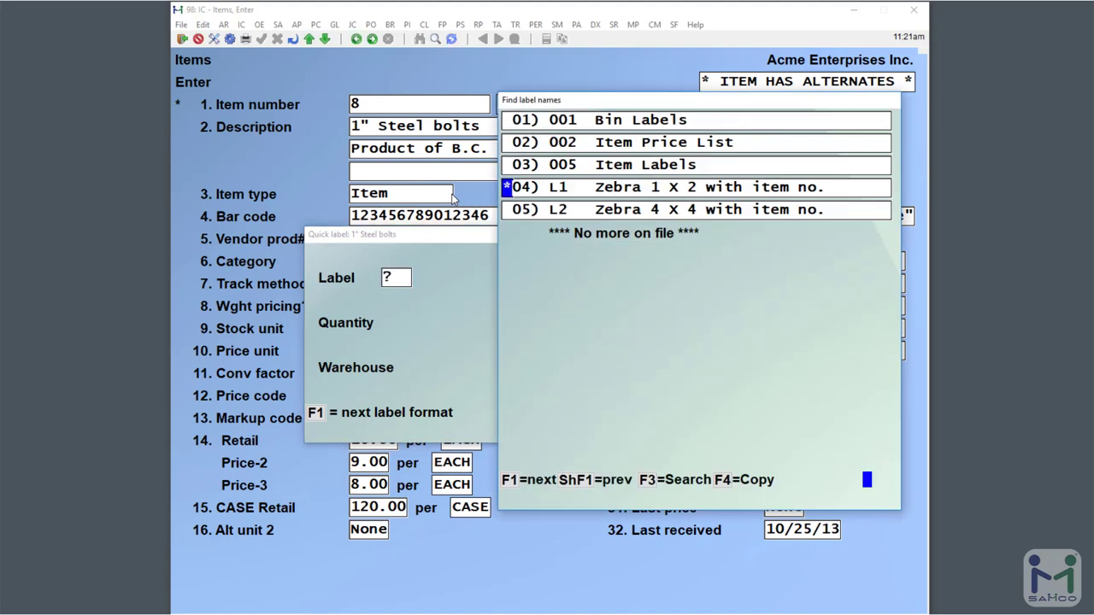
pyautogui.press('Return')
pyautogui.press('Return')
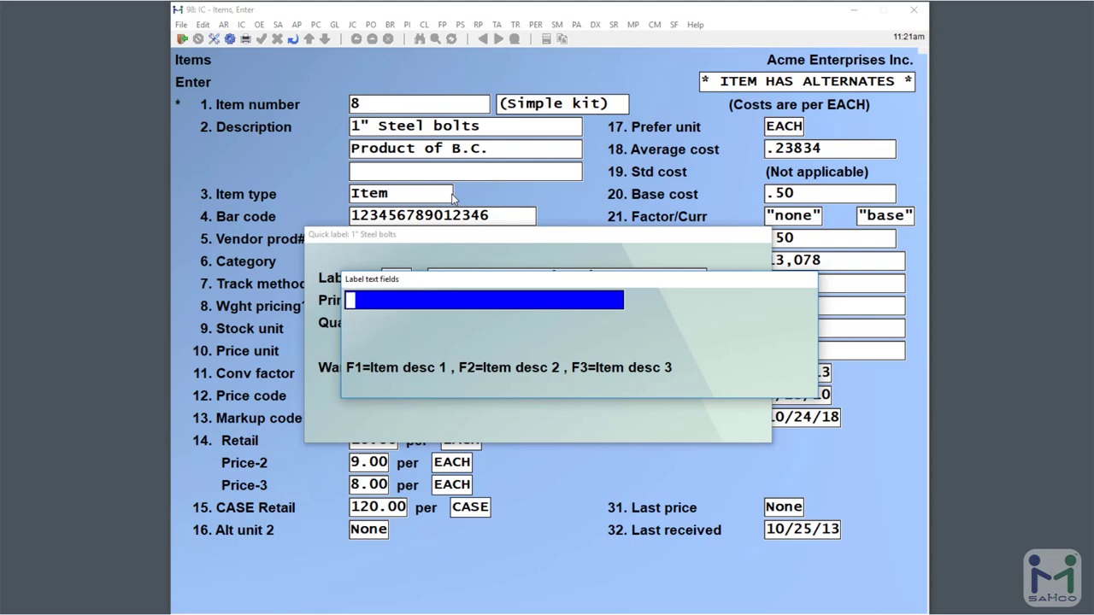
# Step: Enter label text lines '** DAMAGED GOODS **' and 'SOLD AS IS 50% OFF'
pyautogui.write('** DAMAGED G')
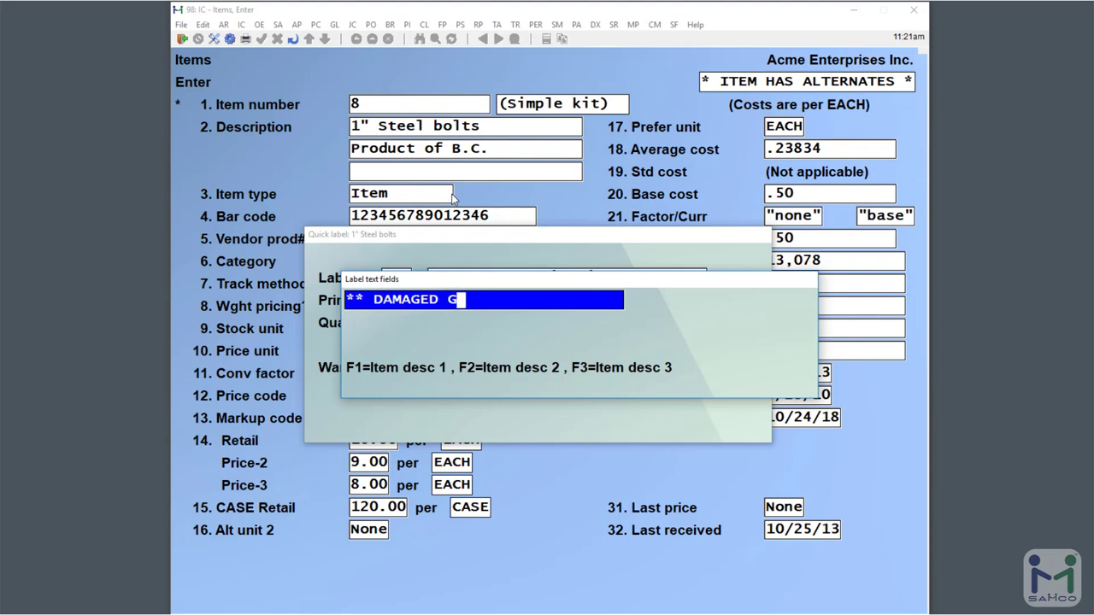
pyautogui.write('OODS **')
pyautogui.press('Return')
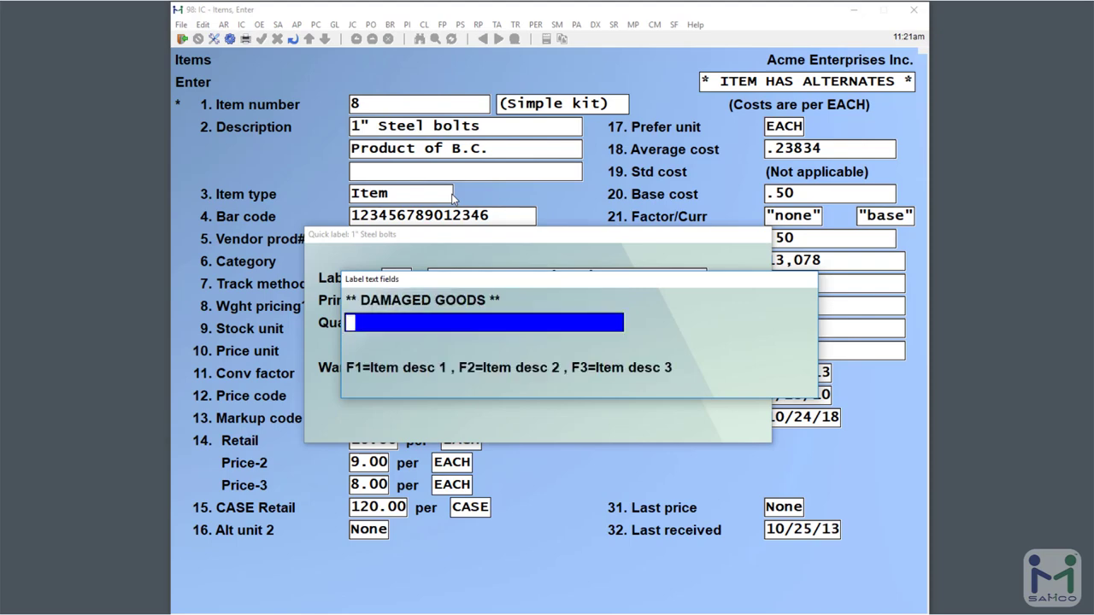
pyautogui.write('SOLD AS IS ')
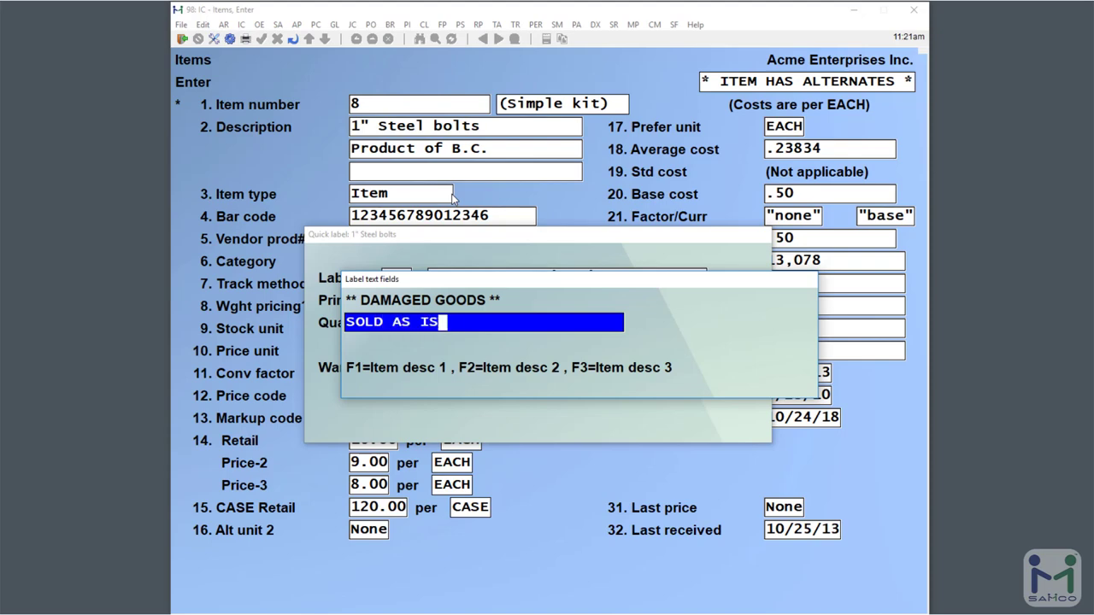
pyautogui.write('50% OFF')
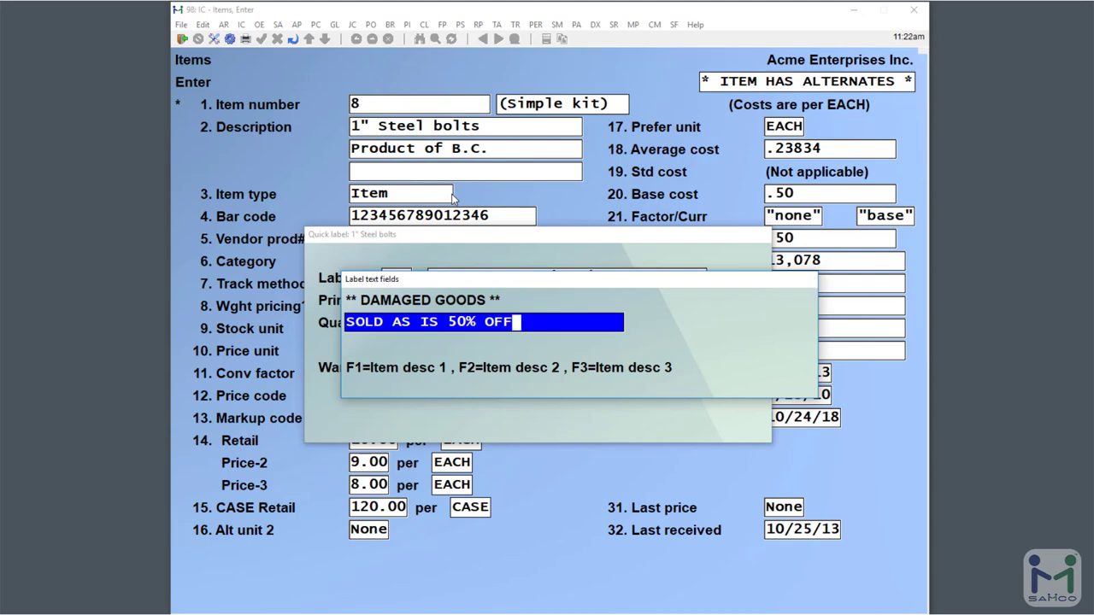
pyautogui.press('Return')
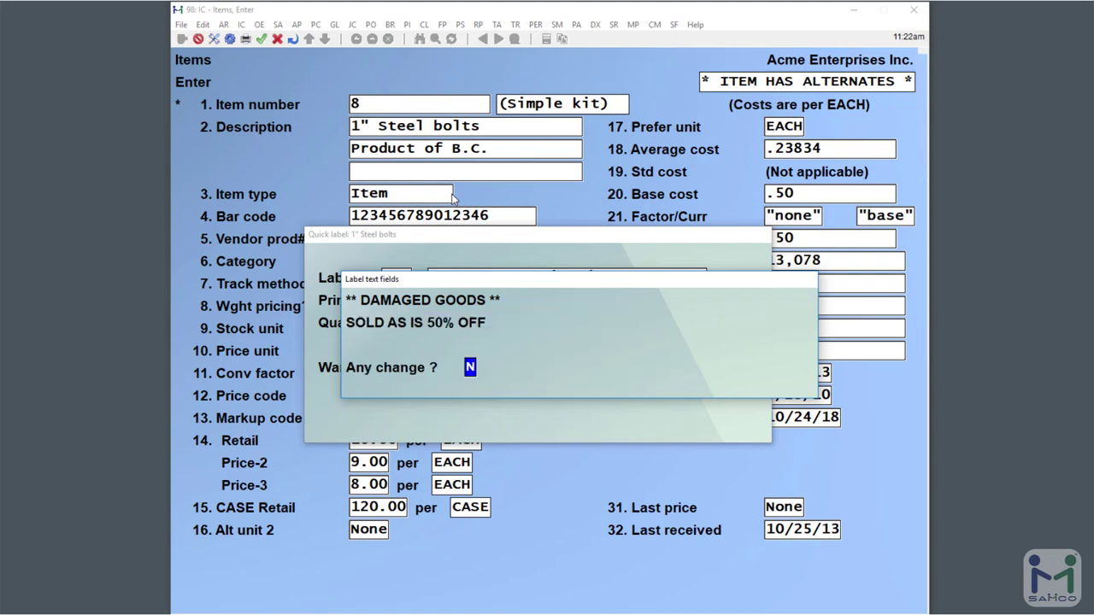
# Step: Keep the label text unchanged and print 3 labels from the Central warehouse
pyautogui.press('Return')
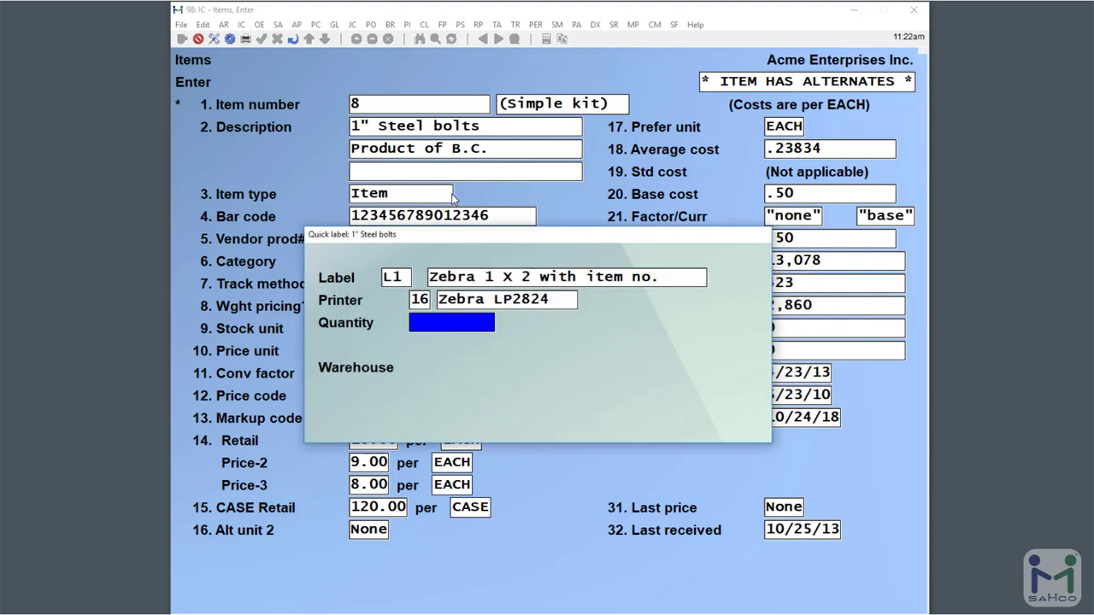
pyautogui.write('3')
pyautogui.press('Return')
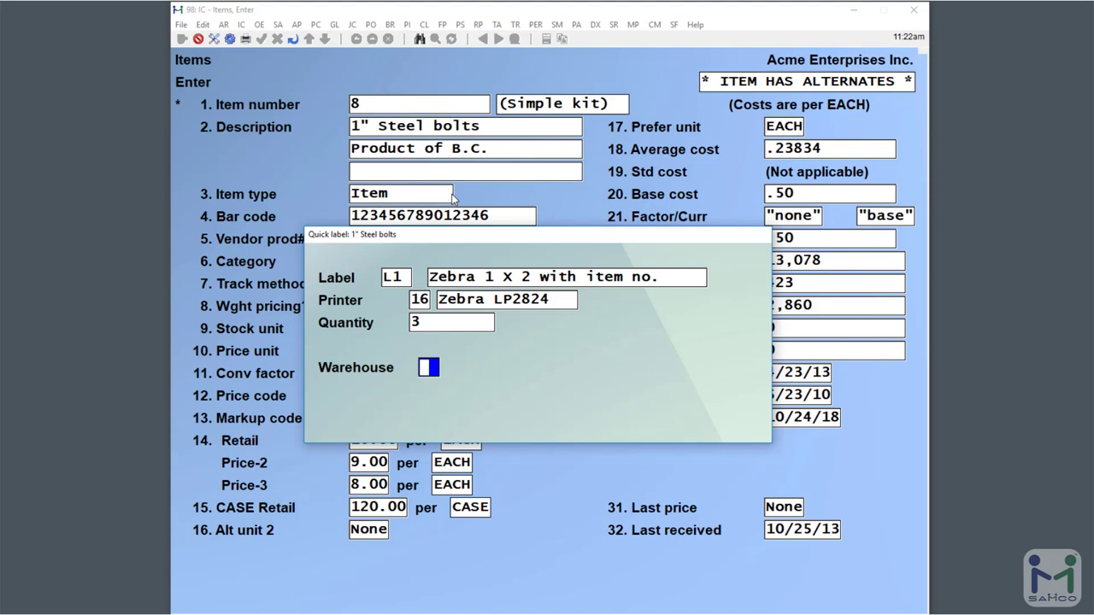
pyautogui.press('Return')
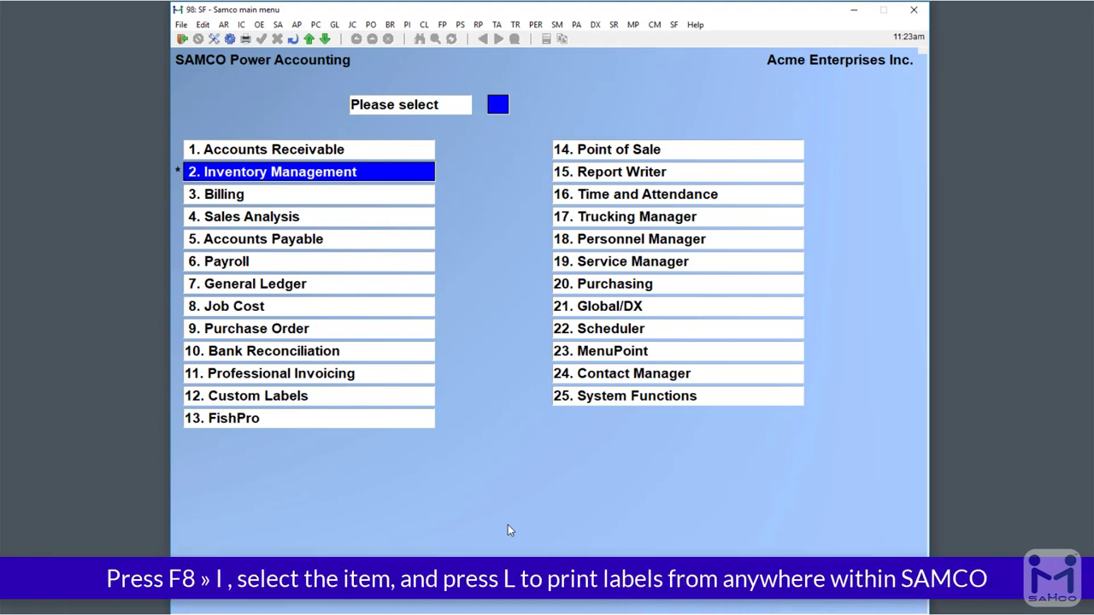
# Step: Open Find items from the F8 extended functions and highlight HELI-AIR-INTAKE
pyautogui.press('F8')
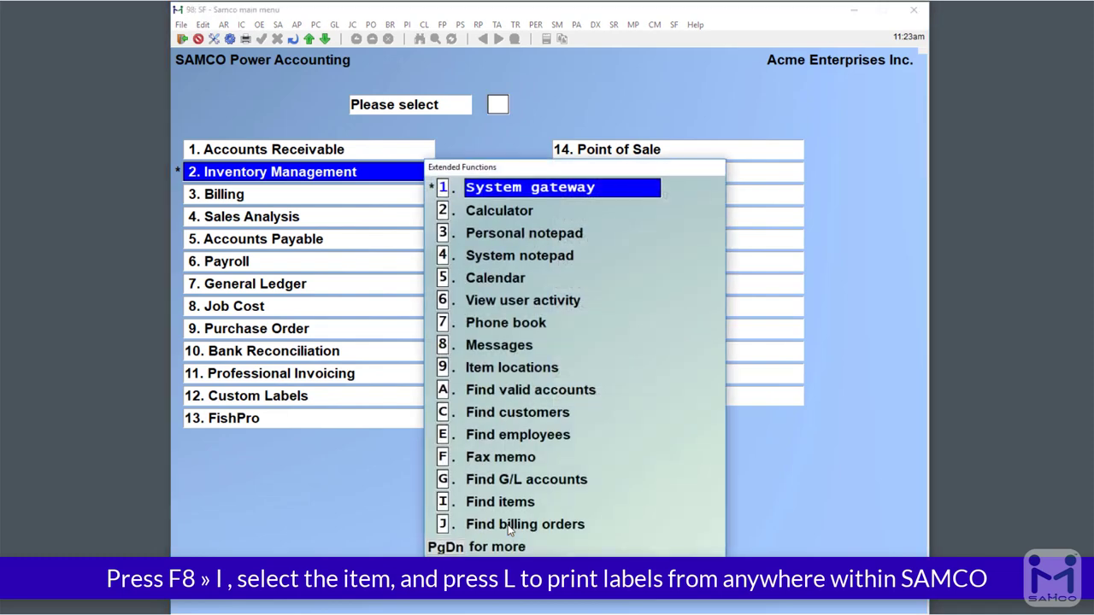
pyautogui.press('i')
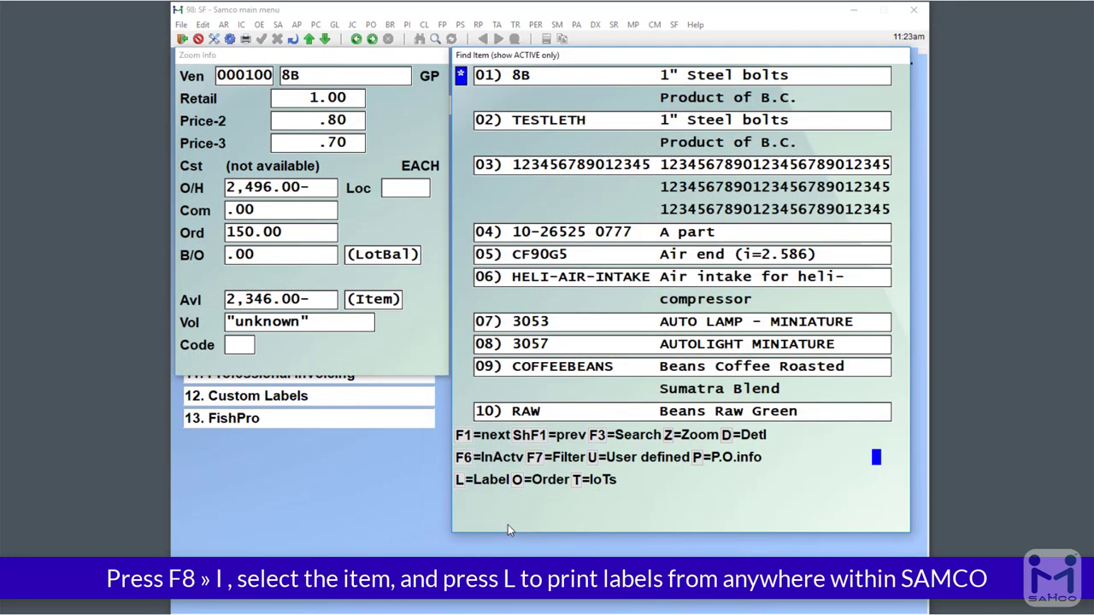
pyautogui.press('Down')
pyautogui.press('Down')
pyautogui.press('Down')
pyautogui.press('Down')
pyautogui.press('Down')
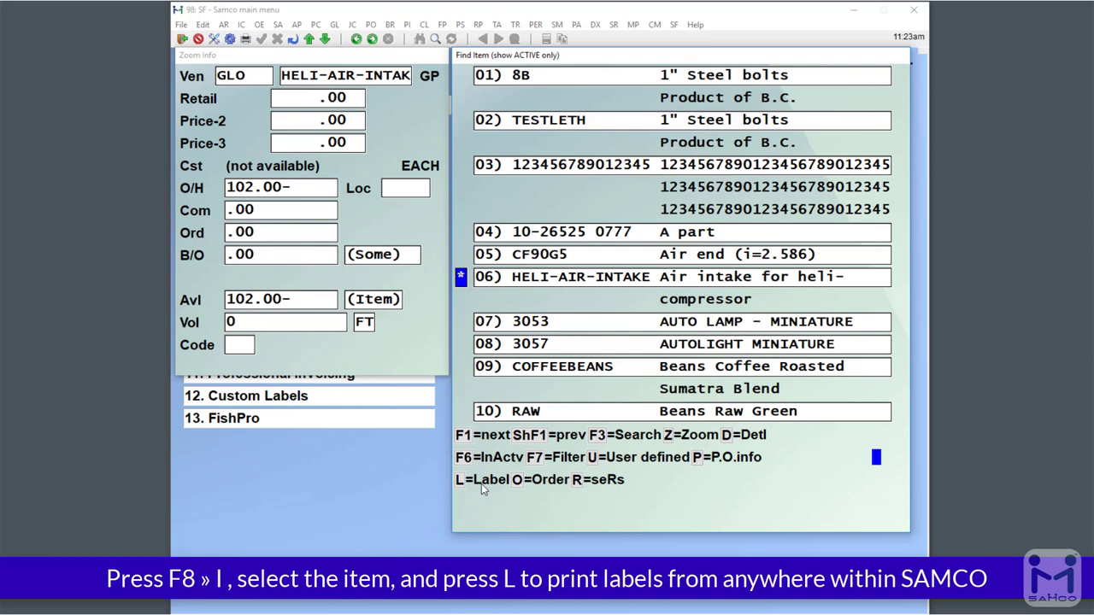
# Step: Start a quick label for HELI-AIR-INTAKE with format L1 and blank text lines
pyautogui.press('l')
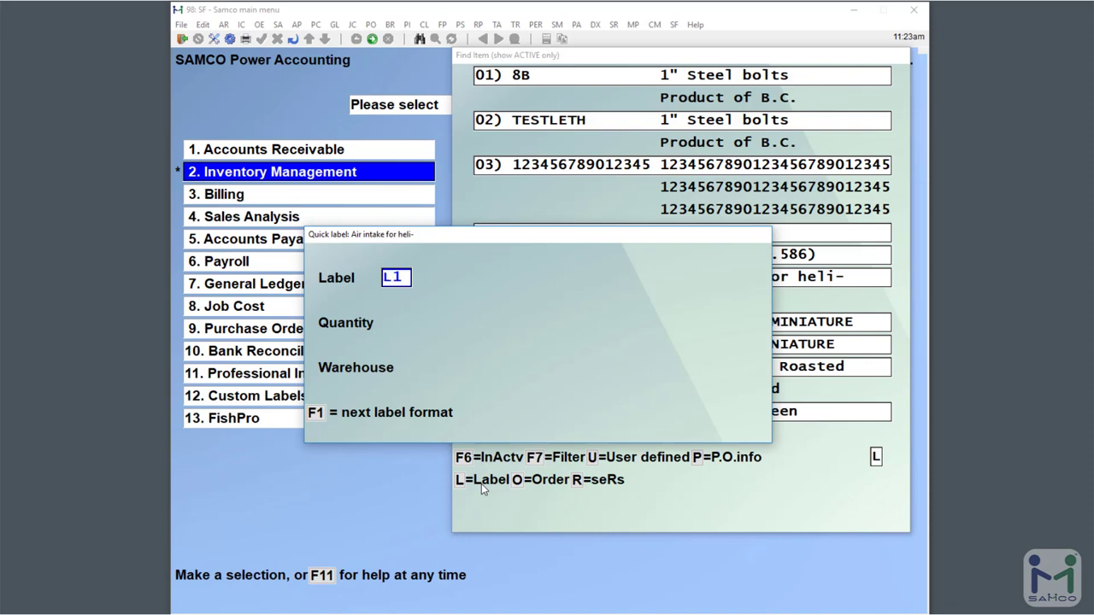
pyautogui.press('Return')
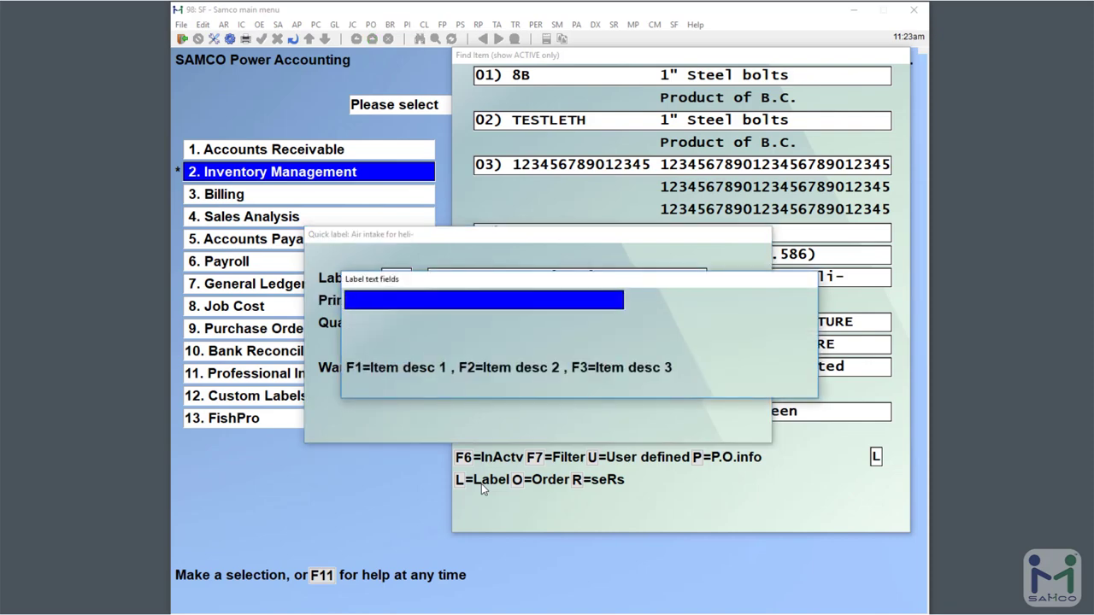
pyautogui.press('Return')
pyautogui.press('Return')
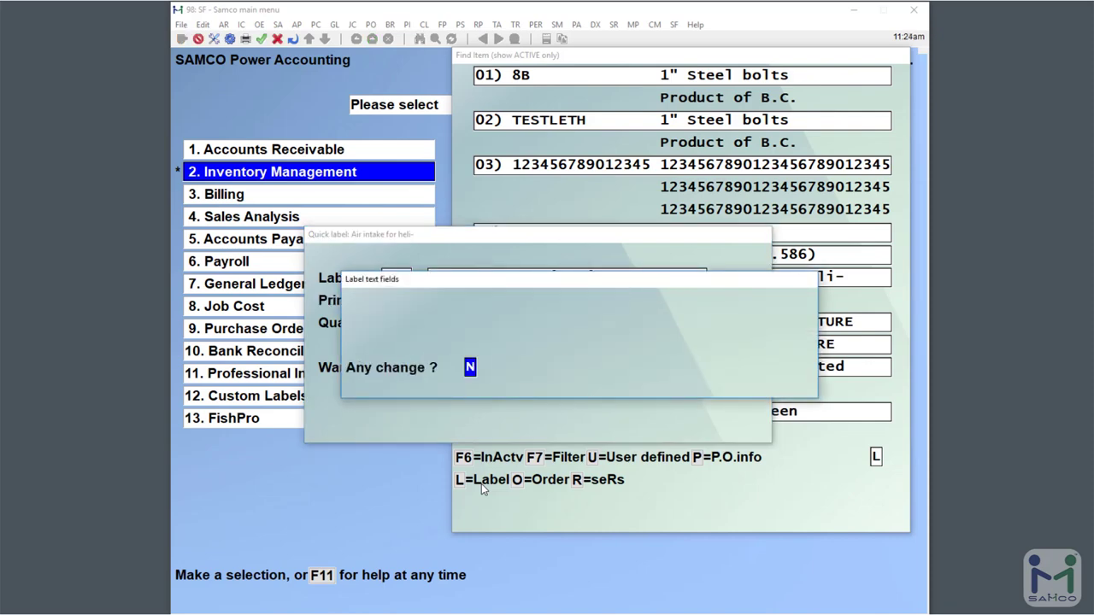
pyautogui.press('Return')
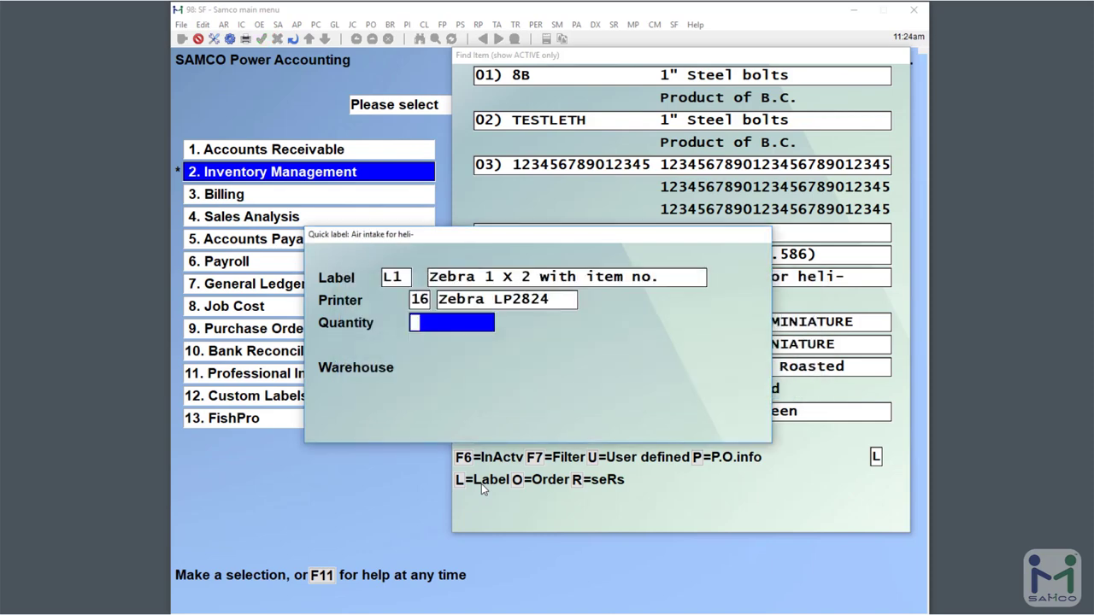
# Step: Set the label quantity to 10 and the warehouse to 1 Main
pyautogui.write('10')
pyautogui.press('Return')
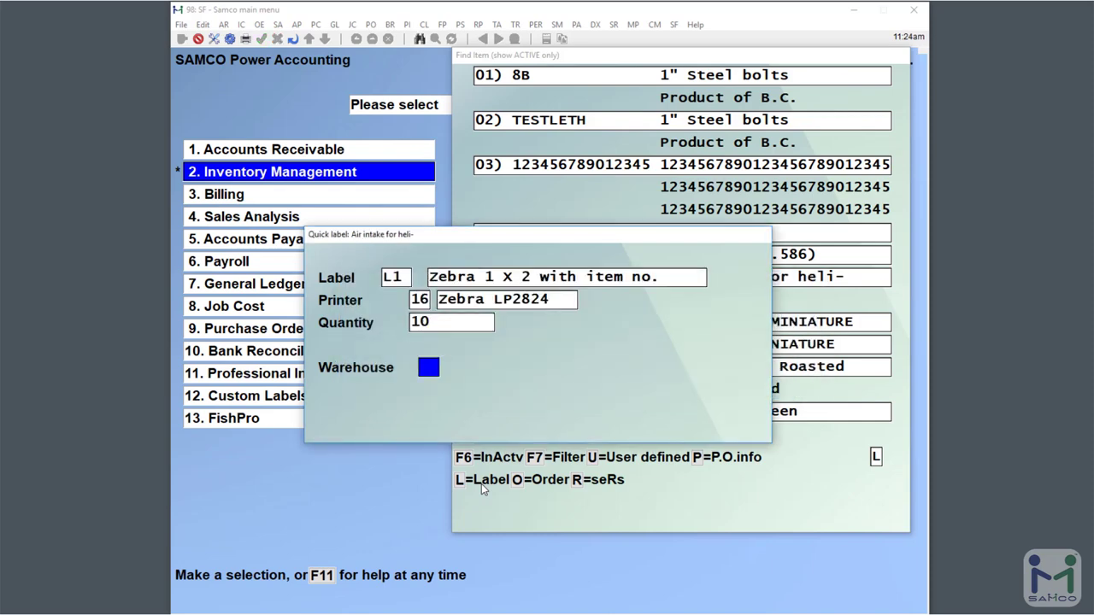
pyautogui.write('?')
pyautogui.press('Return')
pyautogui.press('Down')
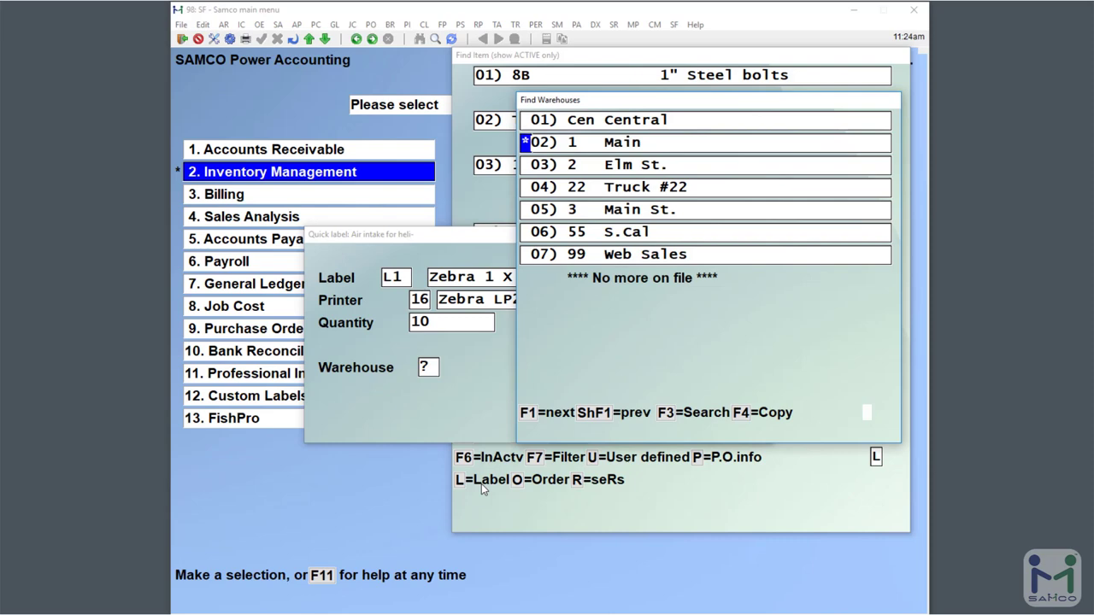
pyautogui.press('Return')
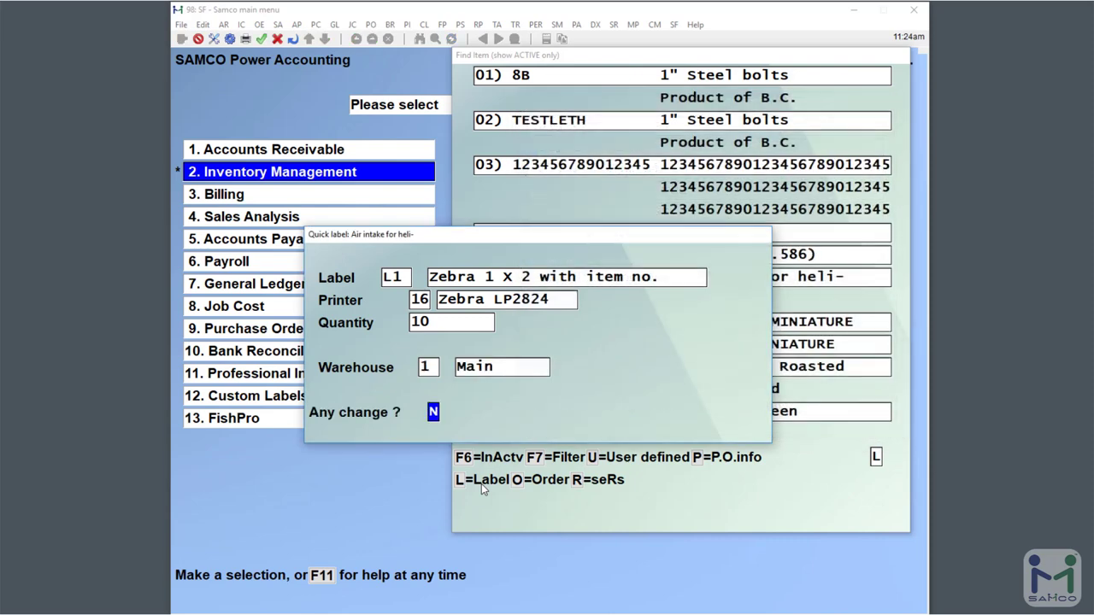